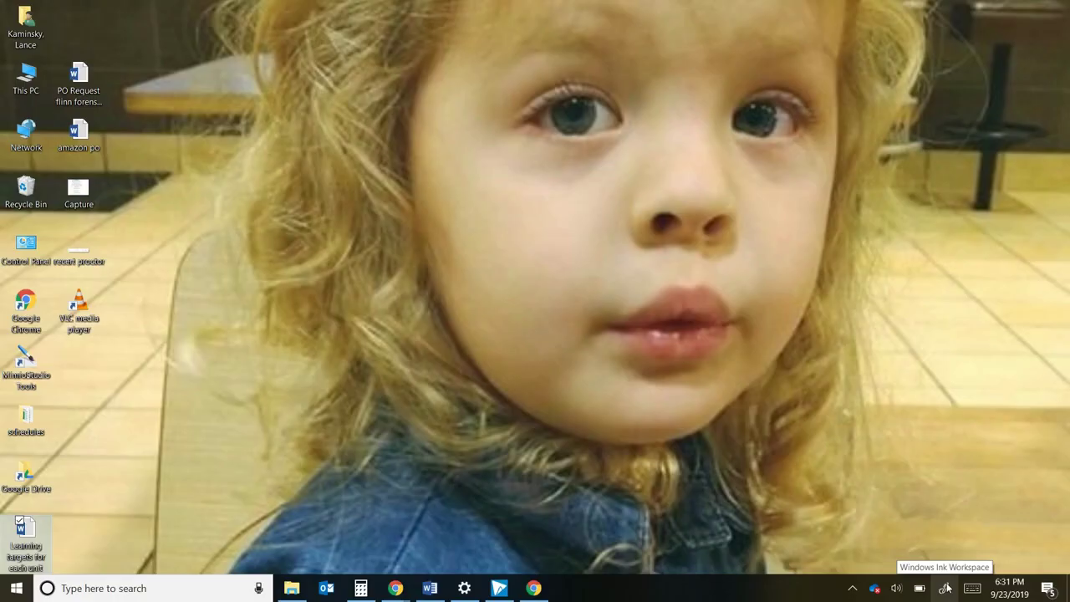
Open a blank ink sketchpad, draw blue vertical and horizontal graph axes, and handwrite "Time" below the horizontal axis
{"action": "left_click", "coordinate": [945, 587]}
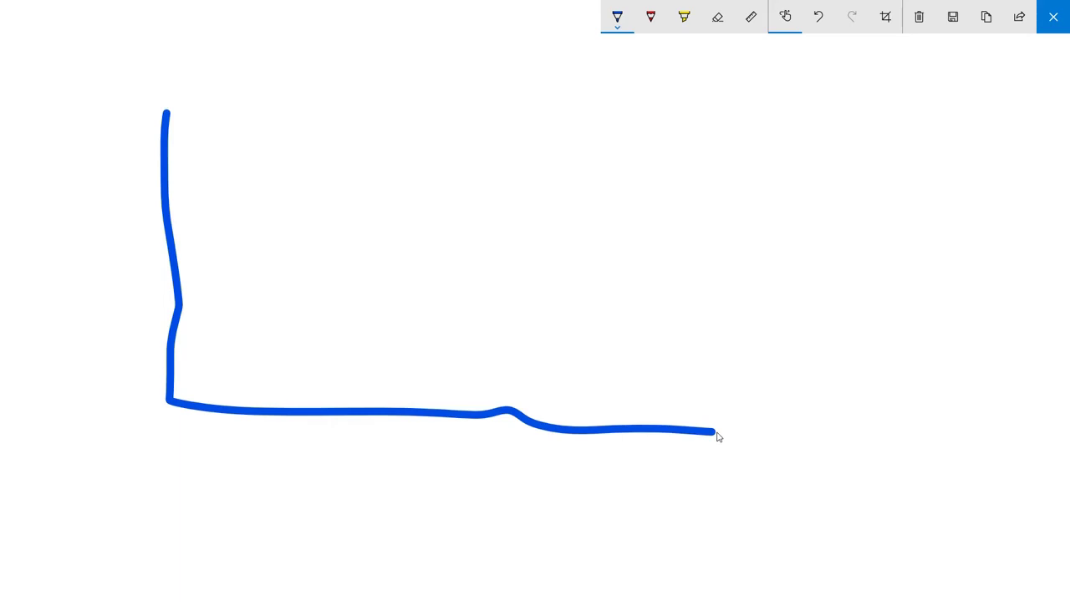
{"action": "left_click_drag", "start_coordinate": [293, 458], "coordinate": [316, 532]}
{"action": "left_click_drag", "start_coordinate": [326, 464], "coordinate": [233, 472]}
{"action": "left_click_drag", "start_coordinate": [346, 477], "coordinate": [361, 543]}
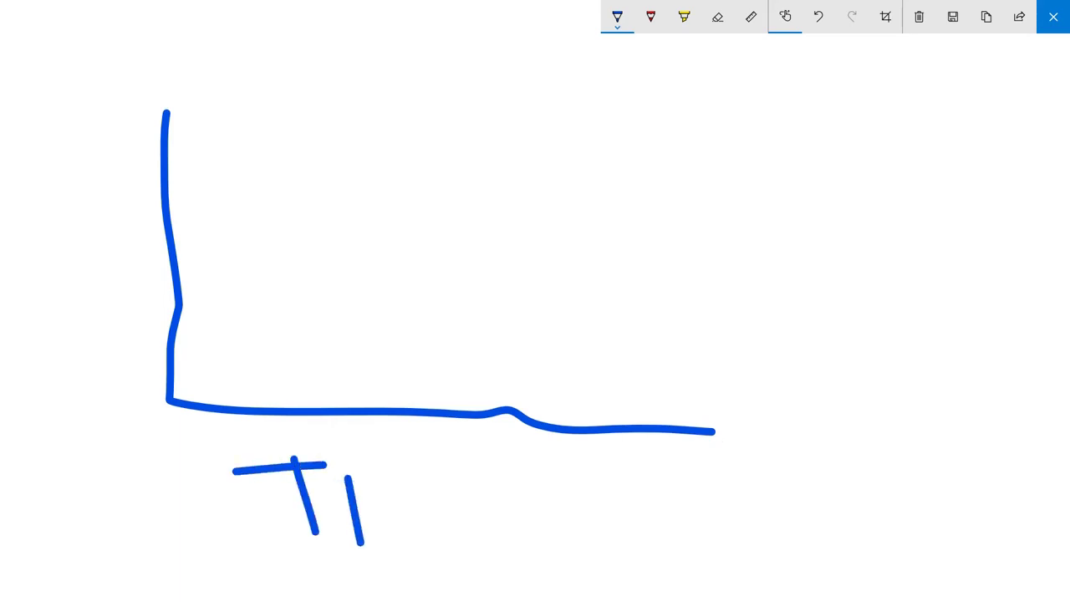
{"action": "mouse_move", "coordinate": [382, 493]}
{"action": "left_mouse_down"}
{"action": "mouse_move", "coordinate": [454, 526]}
{"action": "mouse_move", "coordinate": [466, 514]}
{"action": "mouse_move", "coordinate": [505, 528]}
{"action": "left_mouse_up"}
{"action": "left_click", "coordinate": [342, 468]}
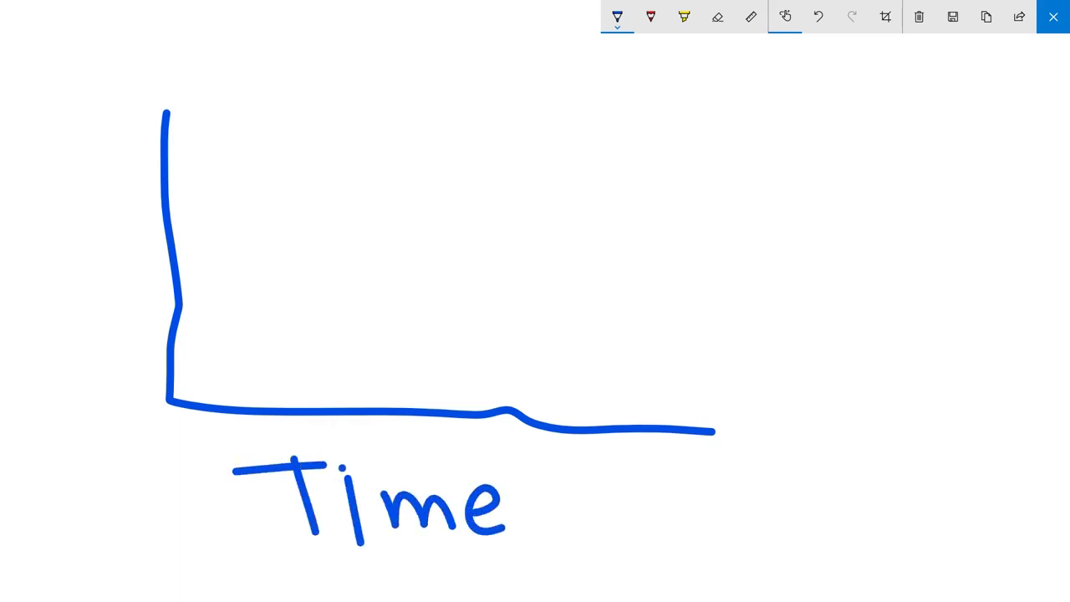
Handwrite the blue label "Div" beside the upper end of the vertical axis
{"action": "left_click_drag", "start_coordinate": [17, 134], "coordinate": [33, 179]}
{"action": "left_click_drag", "start_coordinate": [61, 139], "coordinate": [65, 180]}
{"action": "mouse_move", "coordinate": [80, 135]}
{"action": "left_mouse_down"}
{"action": "mouse_move", "coordinate": [97, 179]}
{"action": "mouse_move", "coordinate": [111, 135]}
{"action": "left_mouse_up"}
{"action": "left_click", "coordinate": [40, 125]}
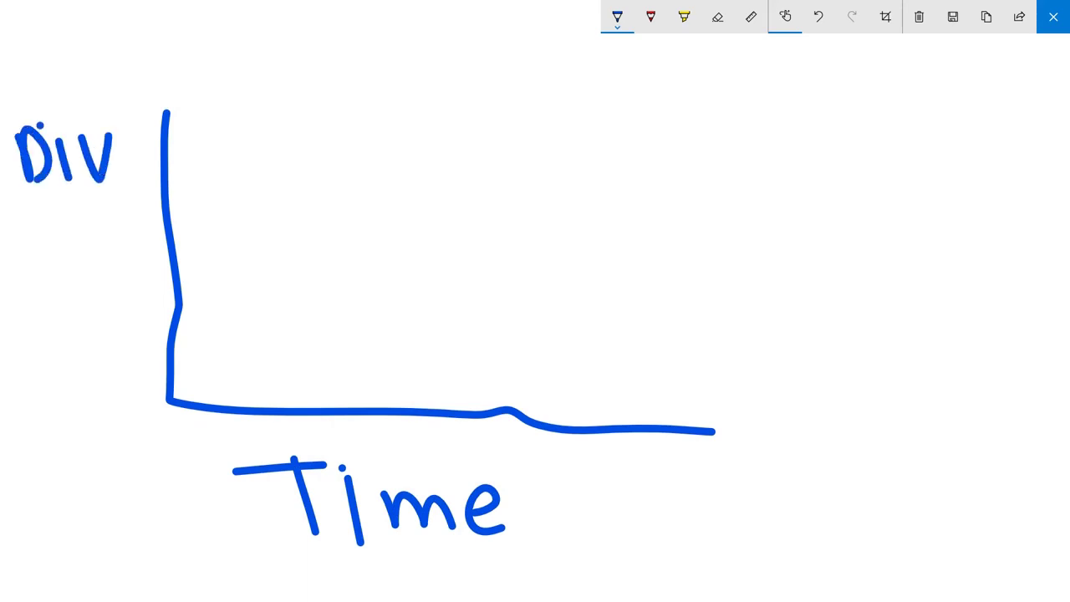
Change the pen colour to orange and handwrite "Cont" beneath the "Div" label
{"action": "left_click", "coordinate": [617, 17]}
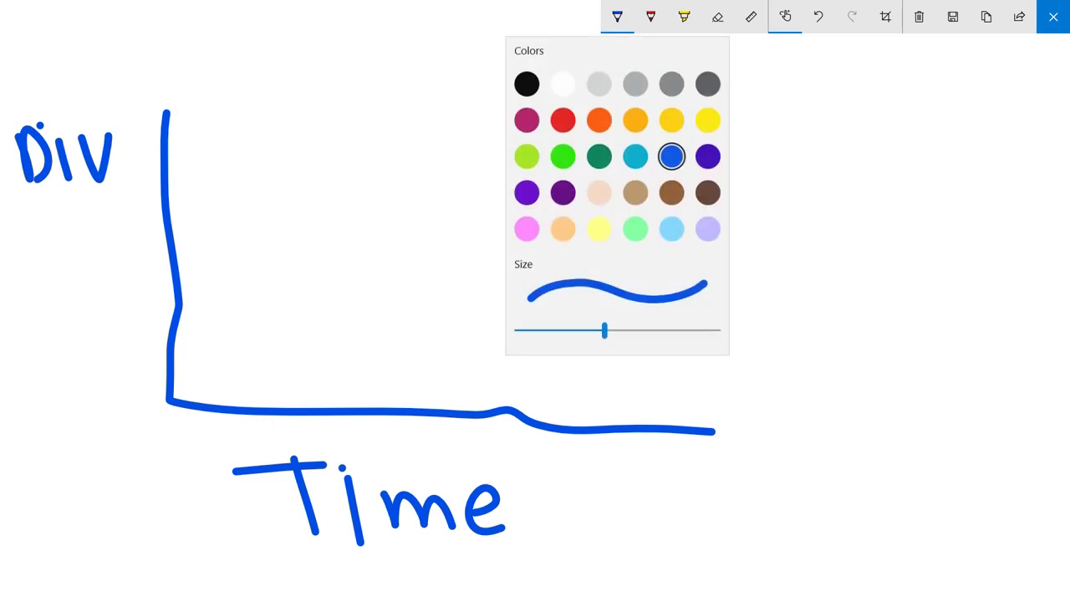
{"action": "left_click", "coordinate": [671, 119]}
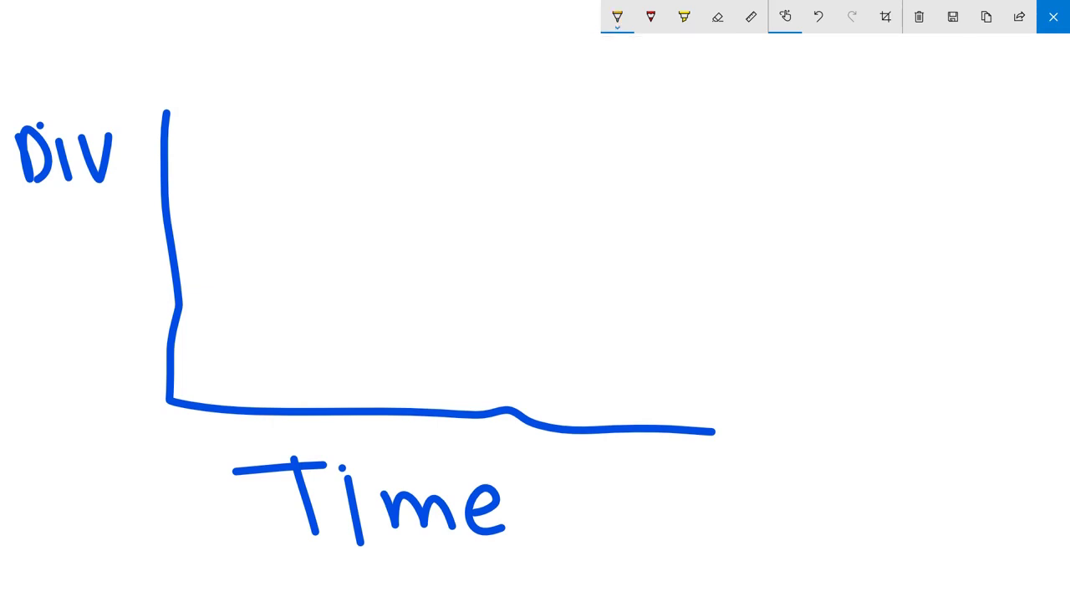
{"action": "mouse_move", "coordinate": [39, 234]}
{"action": "left_mouse_down"}
{"action": "mouse_move", "coordinate": [37, 266]}
{"action": "mouse_move", "coordinate": [67, 286]}
{"action": "mouse_move", "coordinate": [68, 274]}
{"action": "left_mouse_up"}
{"action": "left_click_drag", "start_coordinate": [83, 255], "coordinate": [71, 265]}
{"action": "mouse_move", "coordinate": [88, 277]}
{"action": "left_mouse_down"}
{"action": "mouse_move", "coordinate": [102, 256]}
{"action": "mouse_move", "coordinate": [124, 280]}
{"action": "left_mouse_up"}
{"action": "left_click_drag", "start_coordinate": [136, 242], "coordinate": [147, 291]}
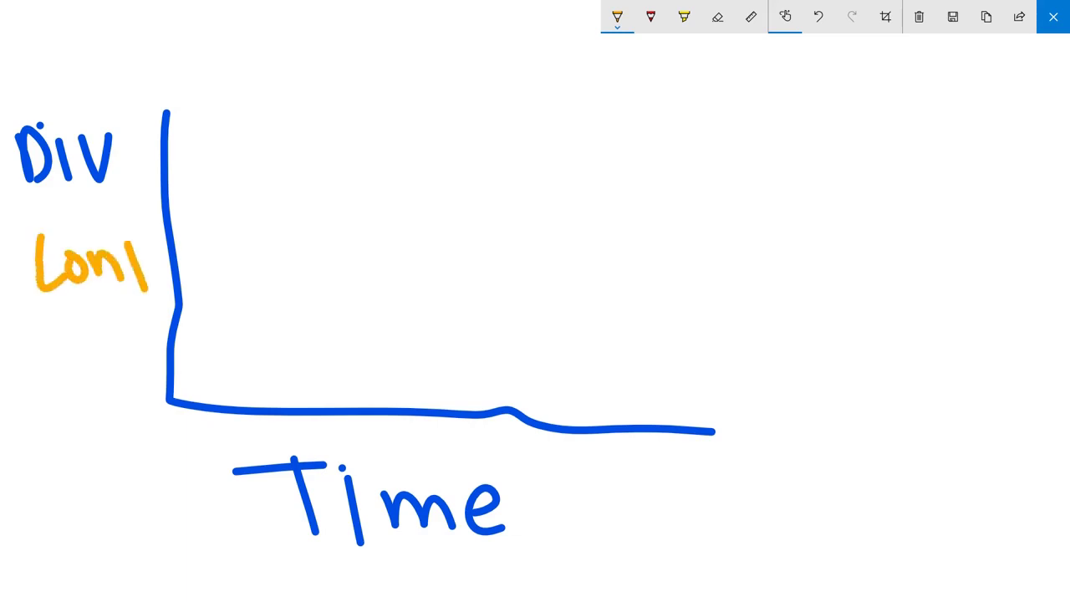
{"action": "left_click_drag", "start_coordinate": [115, 258], "coordinate": [142, 246]}
{"action": "left_click_drag", "start_coordinate": [42, 251], "coordinate": [56, 237]}
Draw a gently rising orange line from the vertical axis, plus a blue curve starting below it and climbing steeply across it
{"action": "mouse_move", "coordinate": [170, 320]}
{"action": "left_mouse_down"}
{"action": "mouse_move", "coordinate": [269, 313]}
{"action": "mouse_move", "coordinate": [728, 191]}
{"action": "left_mouse_up"}
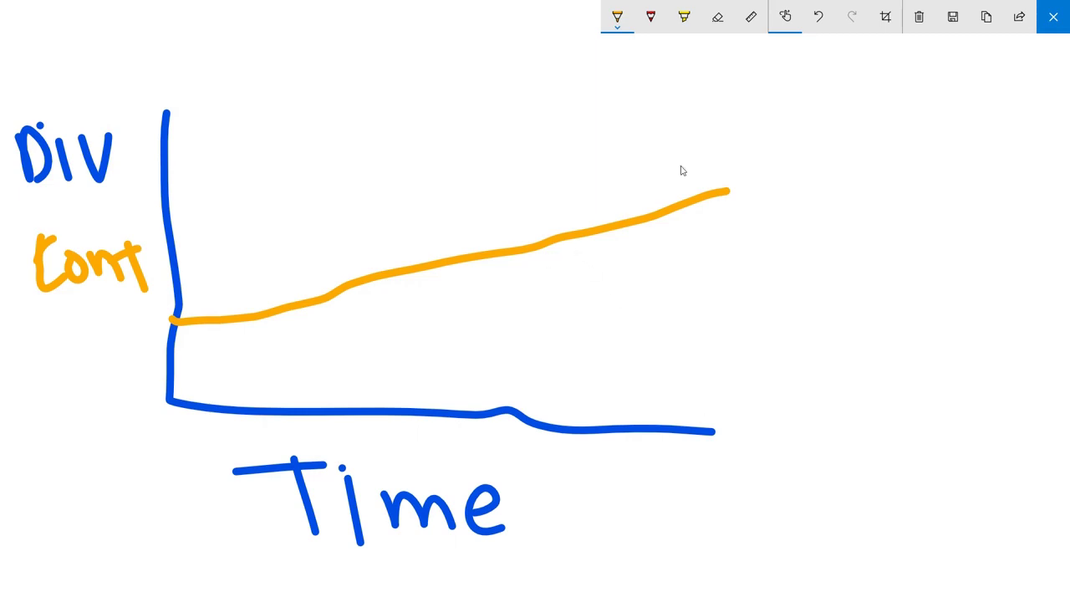
{"action": "left_click", "coordinate": [617, 18]}
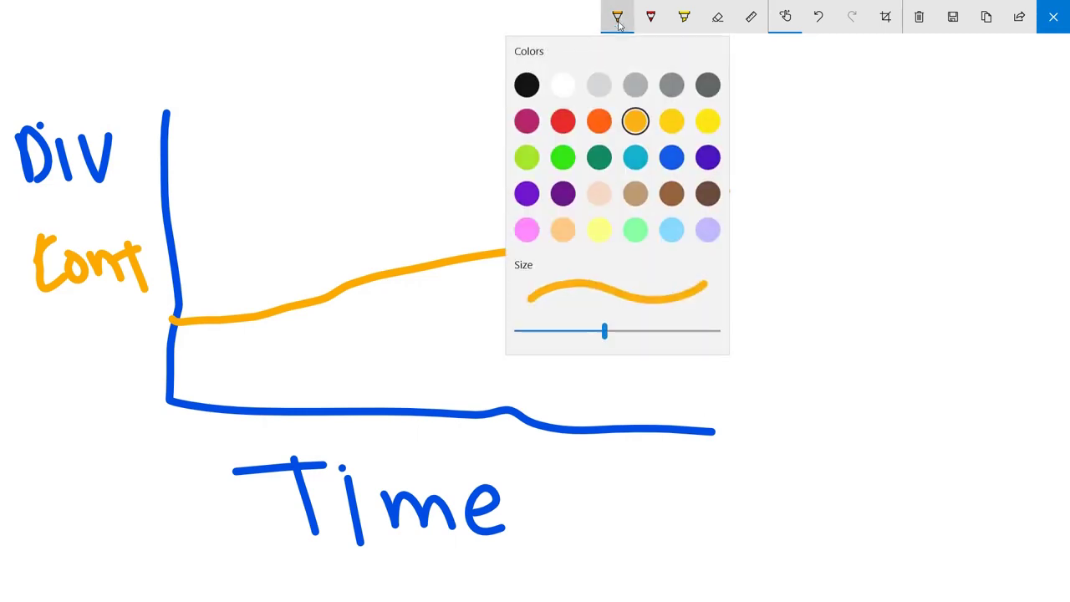
{"action": "left_click", "coordinate": [666, 163]}
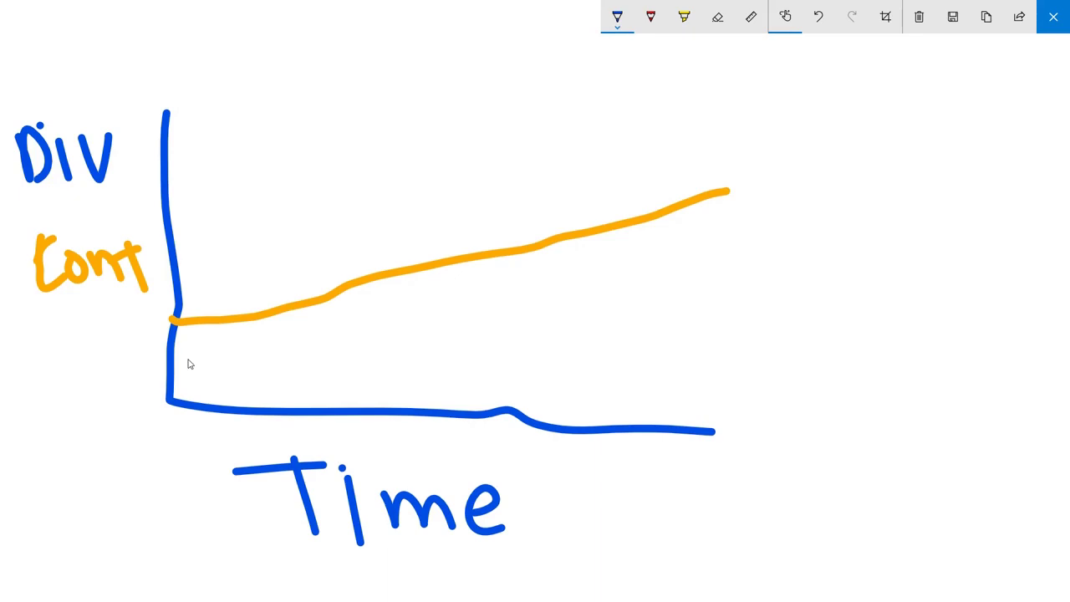
{"action": "mouse_move", "coordinate": [174, 361]}
{"action": "left_mouse_down"}
{"action": "mouse_move", "coordinate": [449, 301]}
{"action": "mouse_move", "coordinate": [563, 211]}
{"action": "mouse_move", "coordinate": [662, 98]}
{"action": "left_mouse_up"}
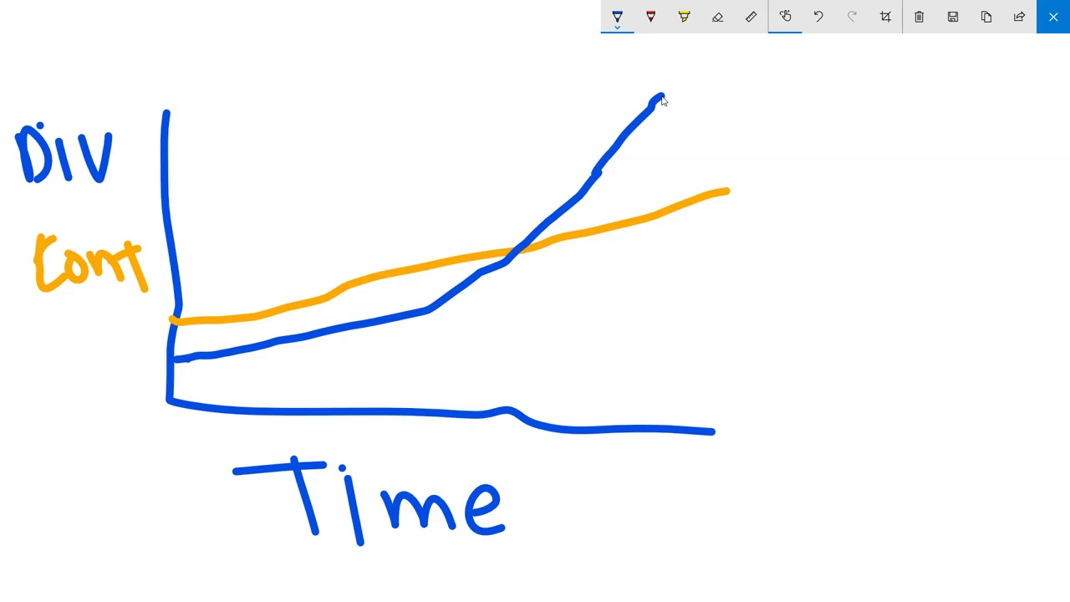
Draw a wavy, gradually rising light brown line from high on the vertical axis across the graph, and close the sketchpad
{"action": "left_click", "coordinate": [617, 16]}
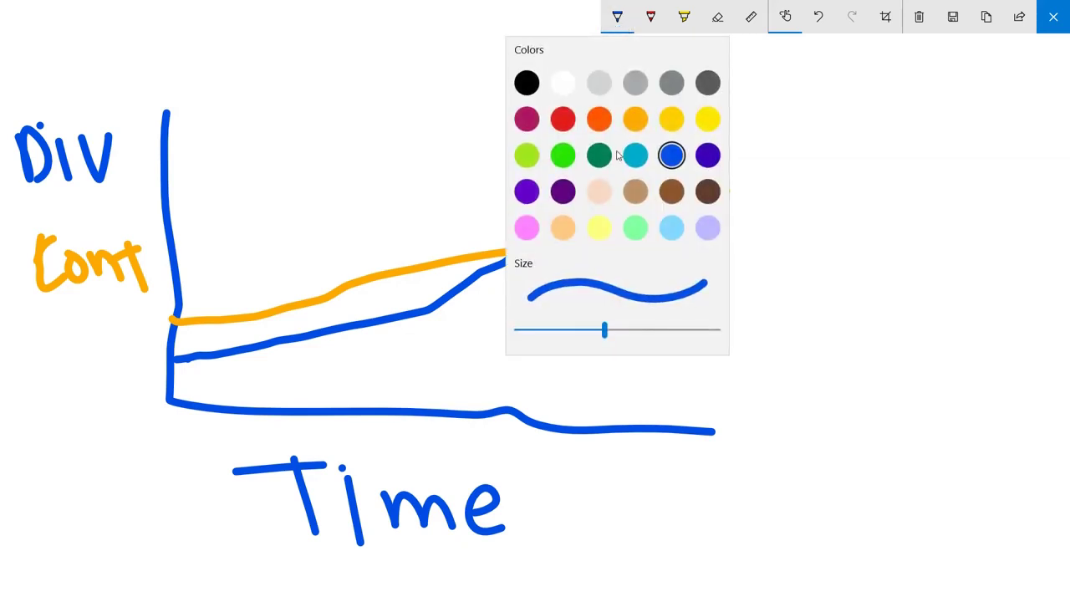
{"action": "left_click", "coordinate": [633, 196]}
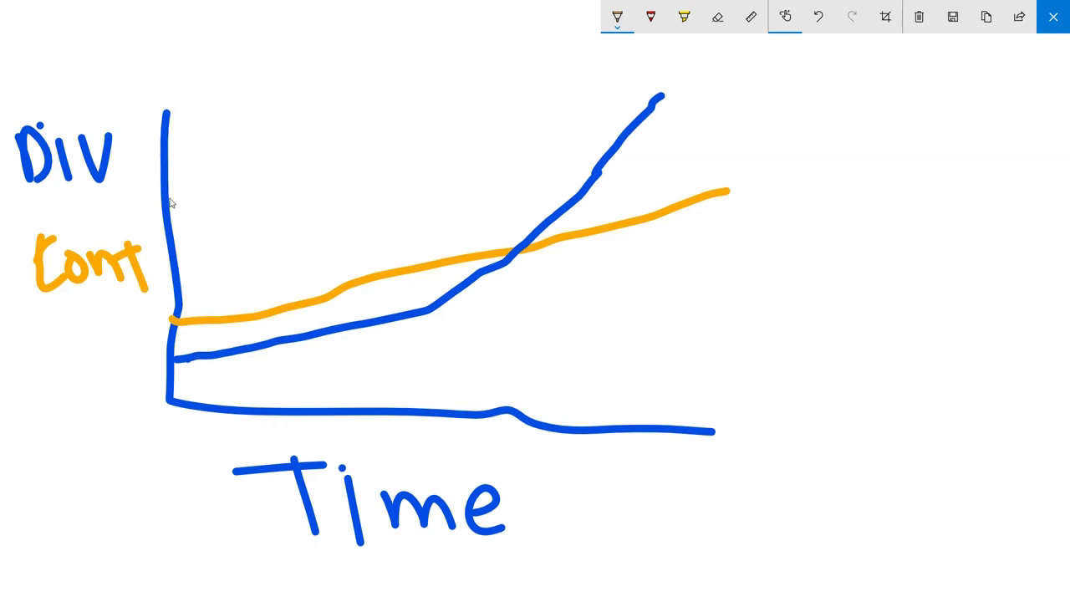
{"action": "mouse_move", "coordinate": [168, 199]}
{"action": "left_mouse_down"}
{"action": "mouse_move", "coordinate": [265, 183]}
{"action": "mouse_move", "coordinate": [312, 234]}
{"action": "mouse_move", "coordinate": [383, 210]}
{"action": "mouse_move", "coordinate": [443, 164]}
{"action": "mouse_move", "coordinate": [503, 210]}
{"action": "mouse_move", "coordinate": [566, 175]}
{"action": "mouse_move", "coordinate": [700, 151]}
{"action": "mouse_move", "coordinate": [768, 116]}
{"action": "mouse_move", "coordinate": [851, 125]}
{"action": "mouse_move", "coordinate": [875, 105]}
{"action": "mouse_move", "coordinate": [963, 79]}
{"action": "left_mouse_up"}
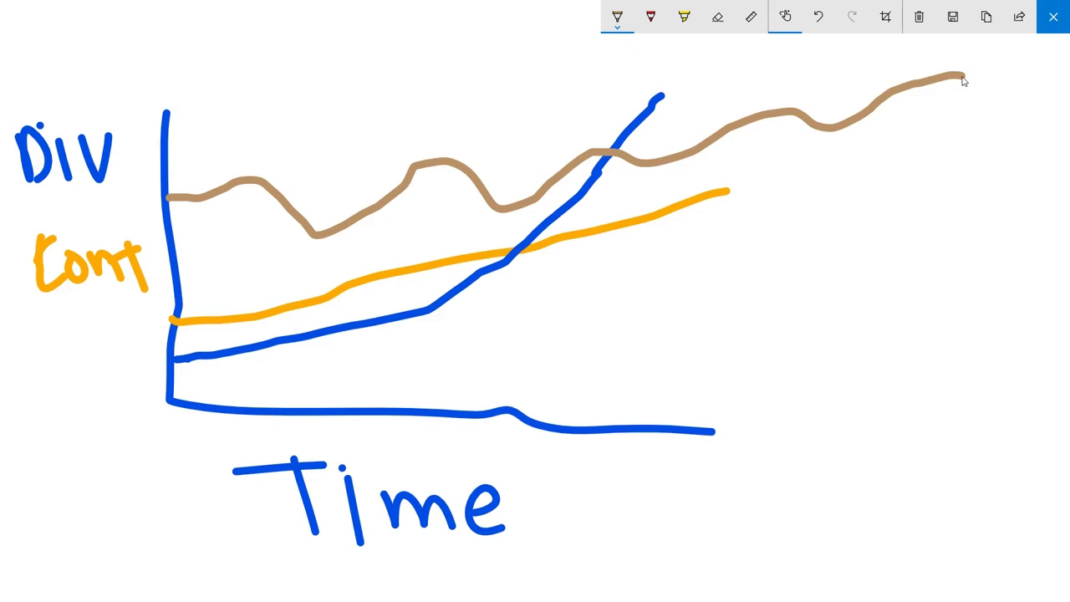
{"action": "left_click", "coordinate": [1053, 16]}
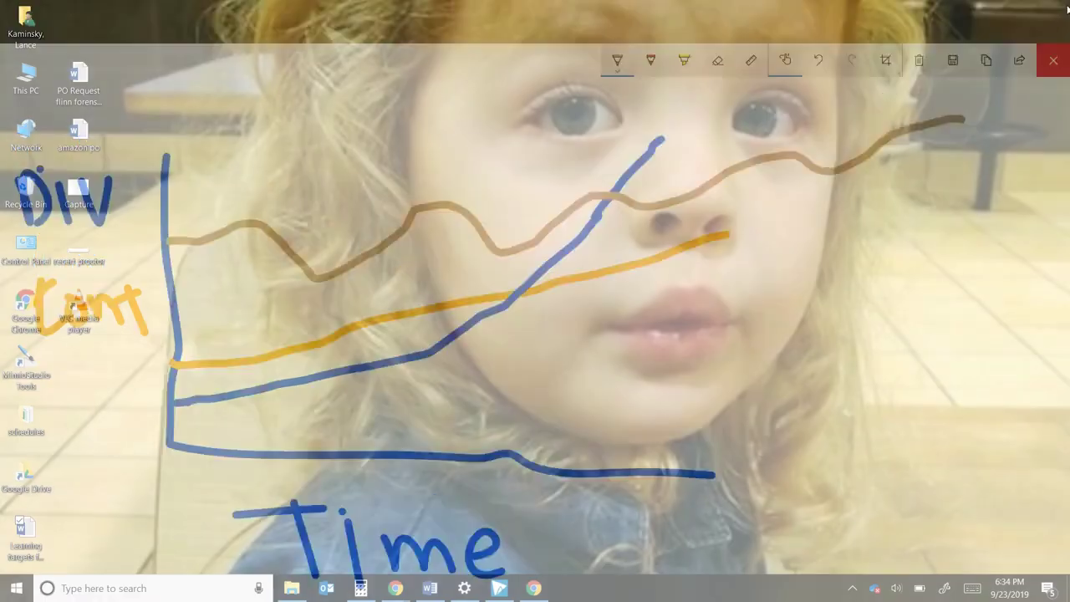
Switch to Calculator, enlarge it to full screen and multiply 50,000 by 0.1
{"action": "left_click", "coordinate": [361, 588]}
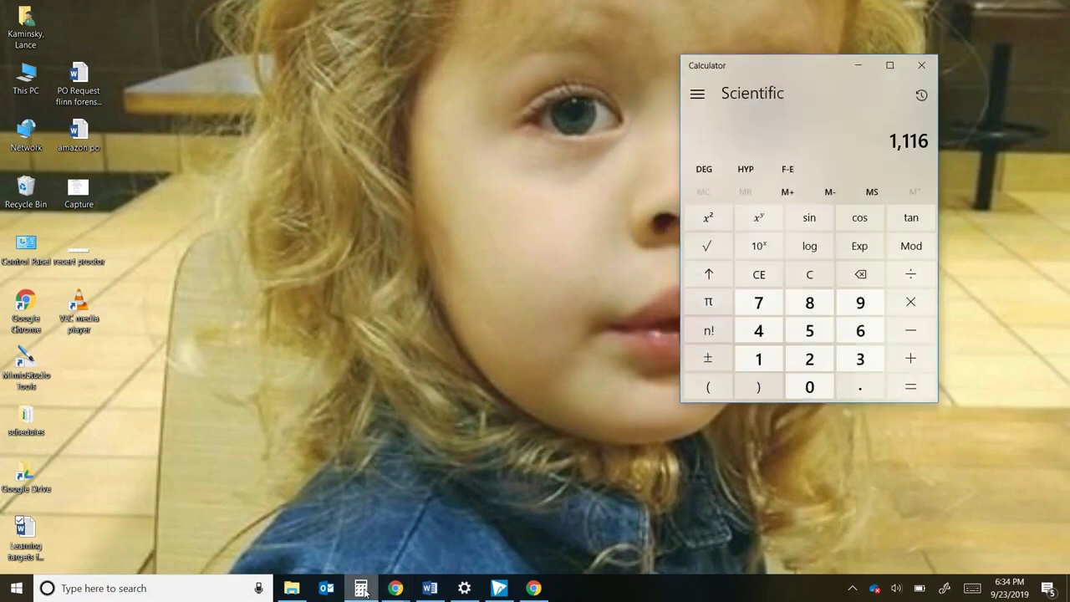
{"action": "type", "text": "50,000"}
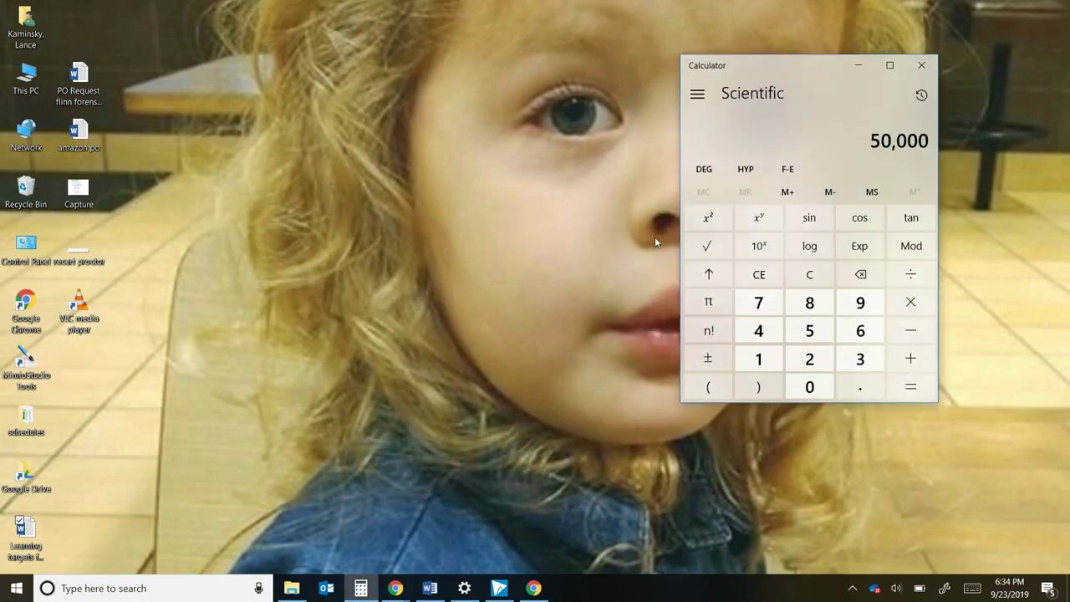
{"action": "left_click", "coordinate": [889, 65]}
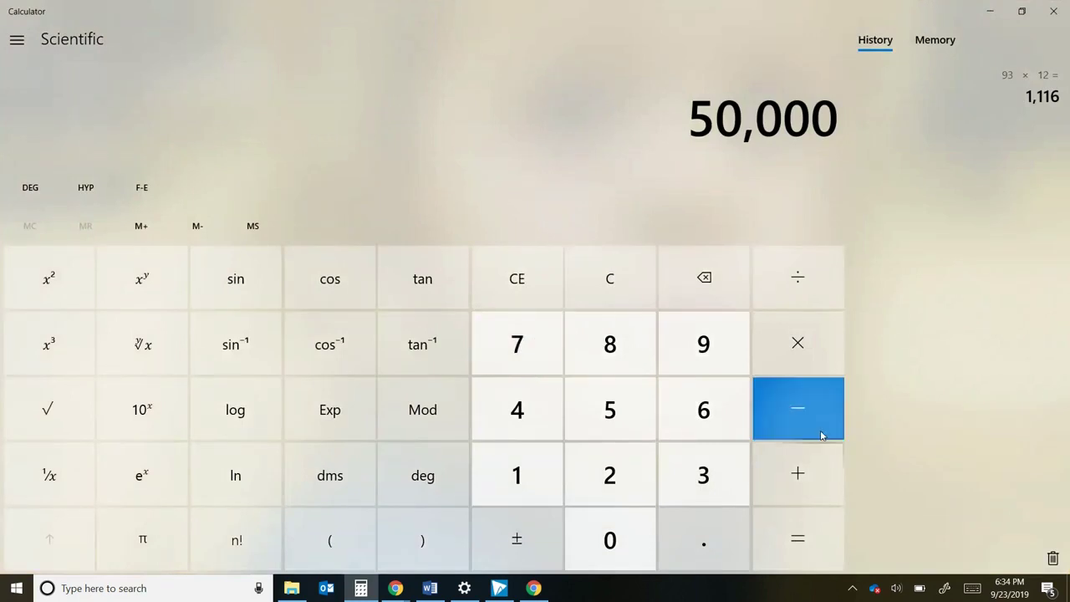
{"action": "left_click", "coordinate": [806, 352]}
{"action": "type", "text": "."}
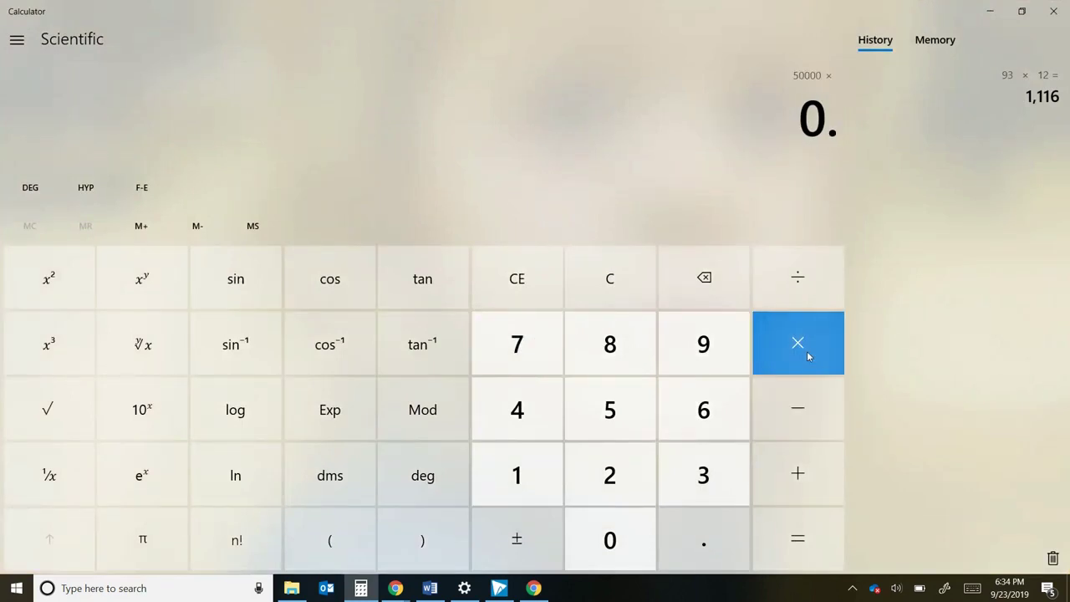
{"action": "type", "text": "1"}
{"action": "key", "text": "Return"}
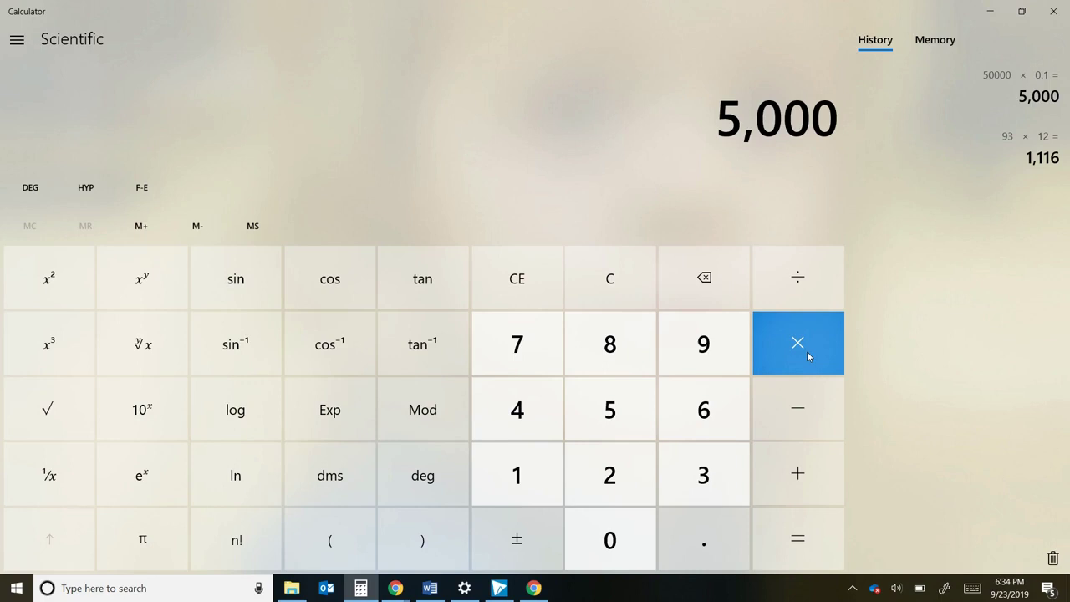
Calculate 50,000 times 0.8 as a new calculation, and clear the display
{"action": "left_click", "coordinate": [631, 297]}
{"action": "type", "text": "50000"}
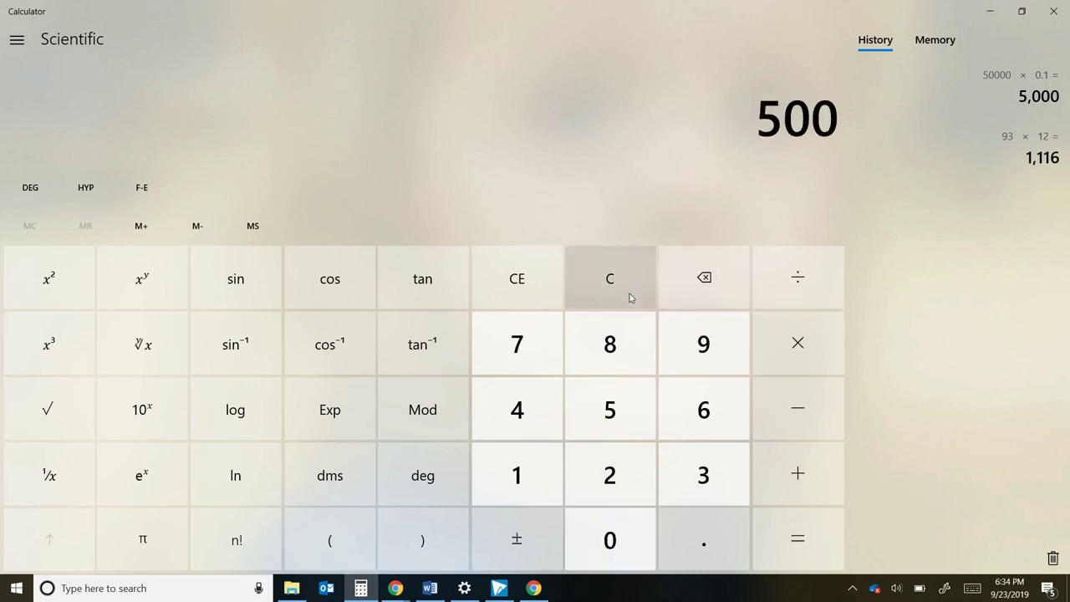
{"action": "left_click", "coordinate": [760, 343]}
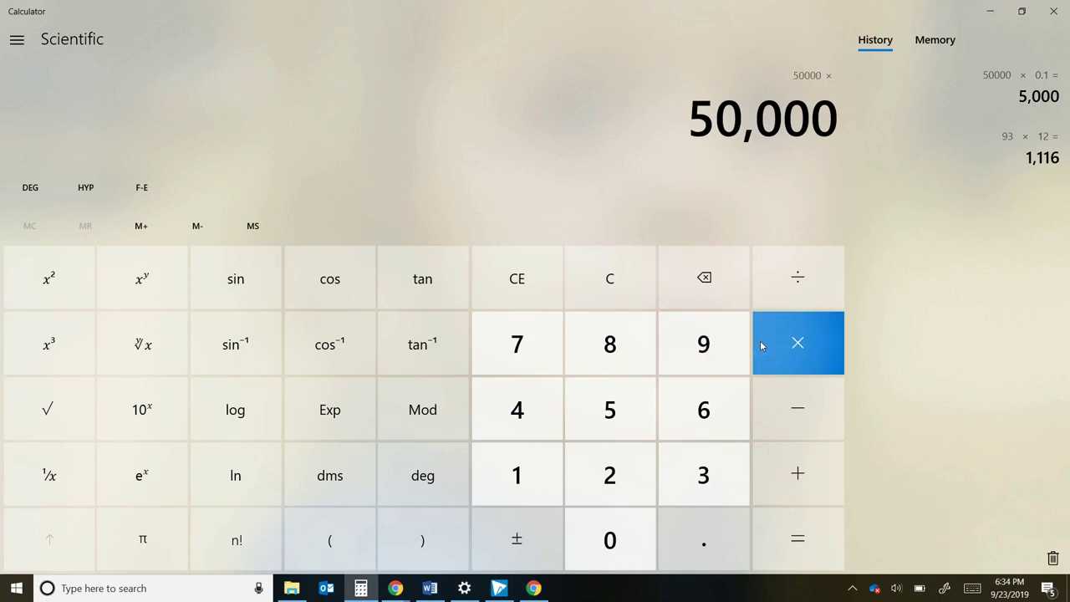
{"action": "type", "text": ".8"}
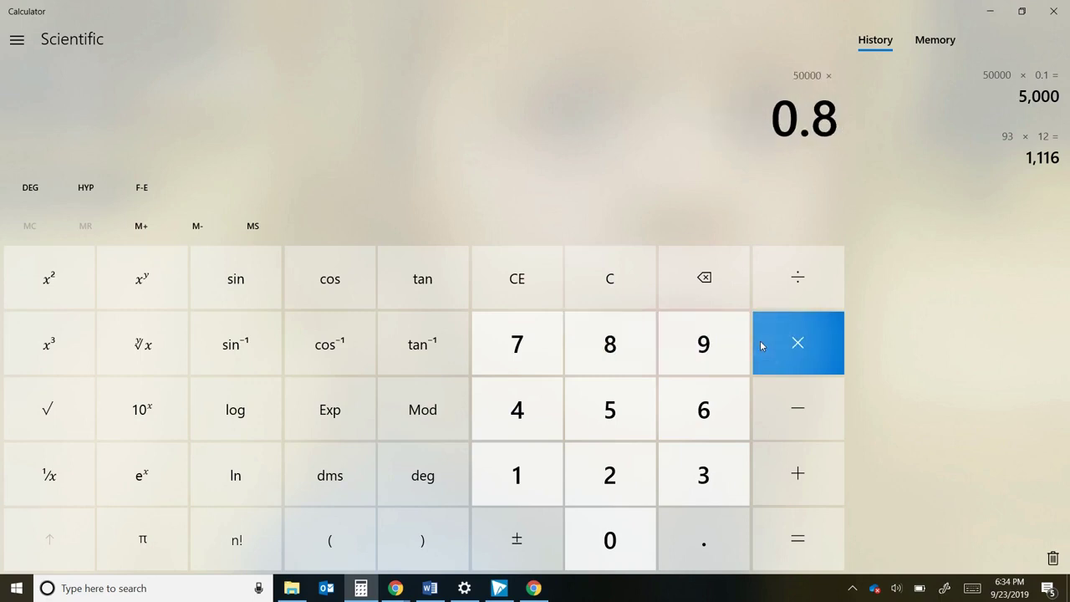
{"action": "left_click", "coordinate": [784, 539]}
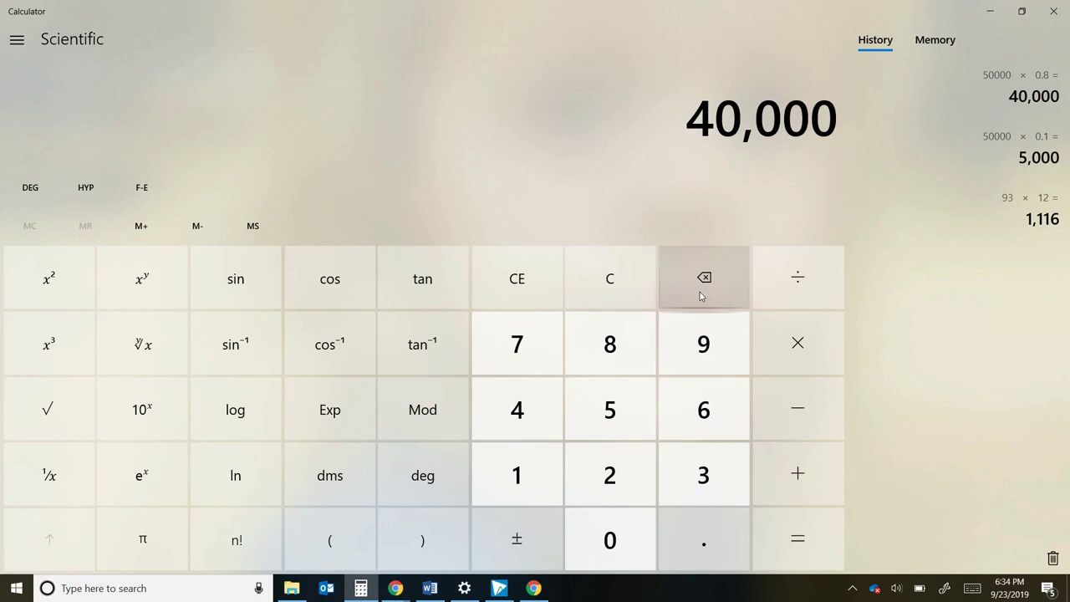
{"action": "left_click", "coordinate": [640, 291]}
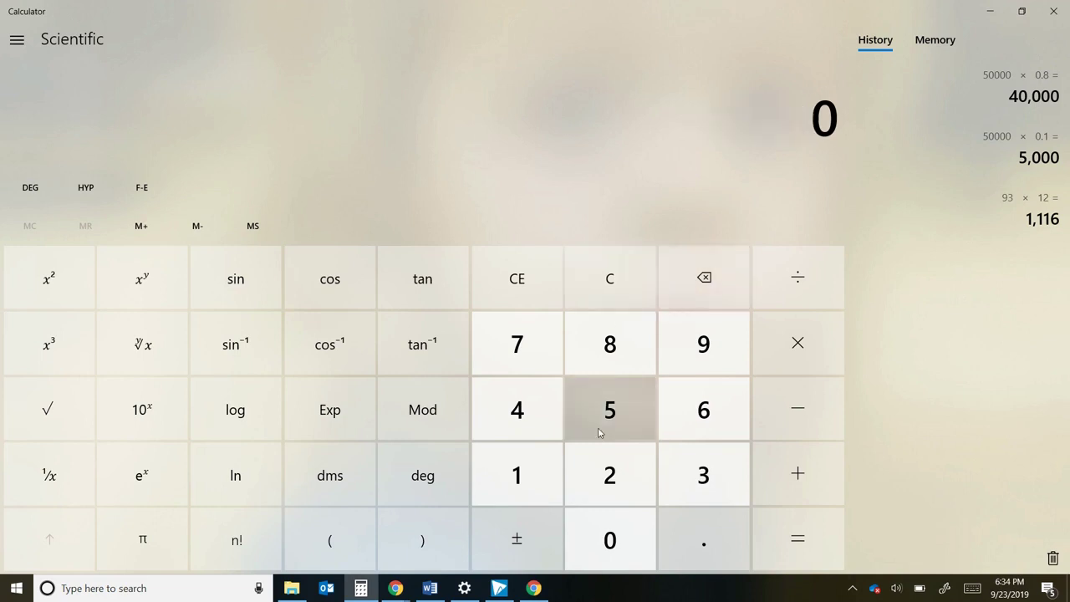
Switch to a blank Google Docs document, set the font size to 36 and start a numbered list with "Contributions you make"
{"action": "left_click", "coordinate": [396, 590]}
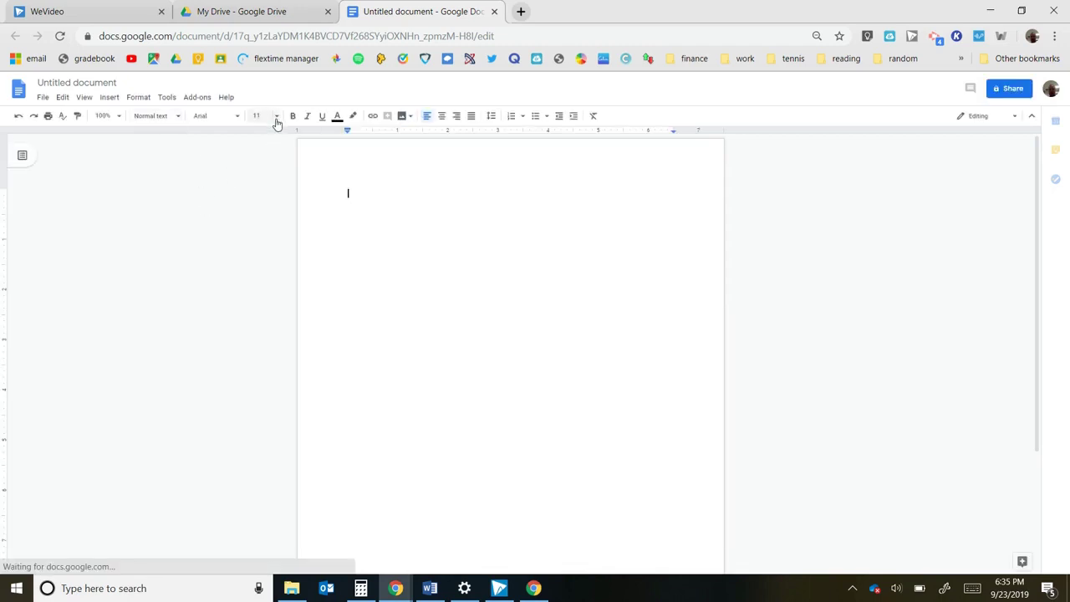
{"action": "left_click", "coordinate": [277, 122]}
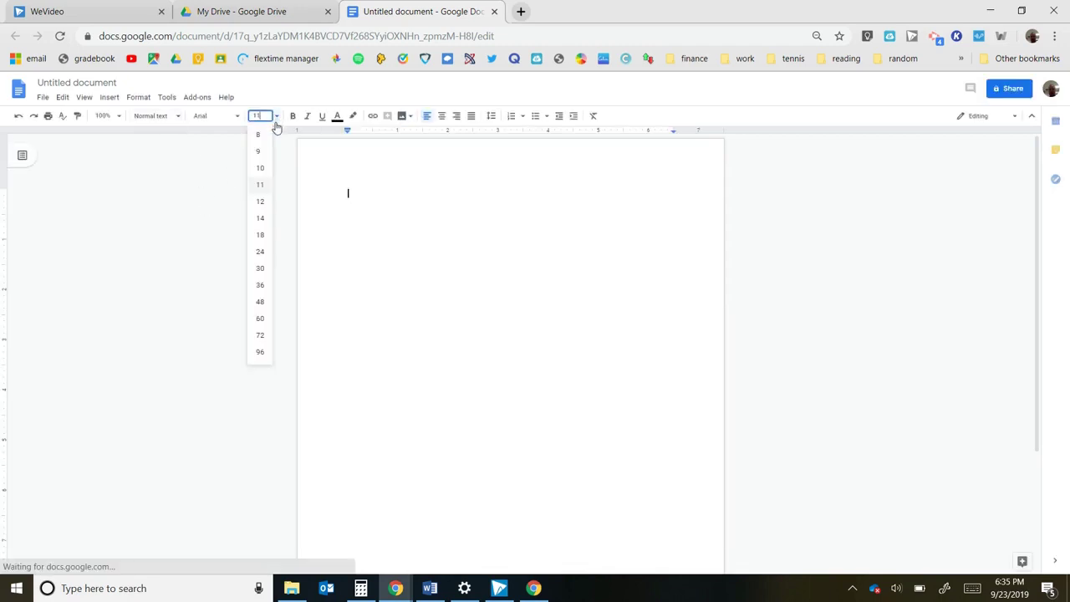
{"action": "left_click", "coordinate": [261, 285]}
{"action": "type", "text": "1. Con"}
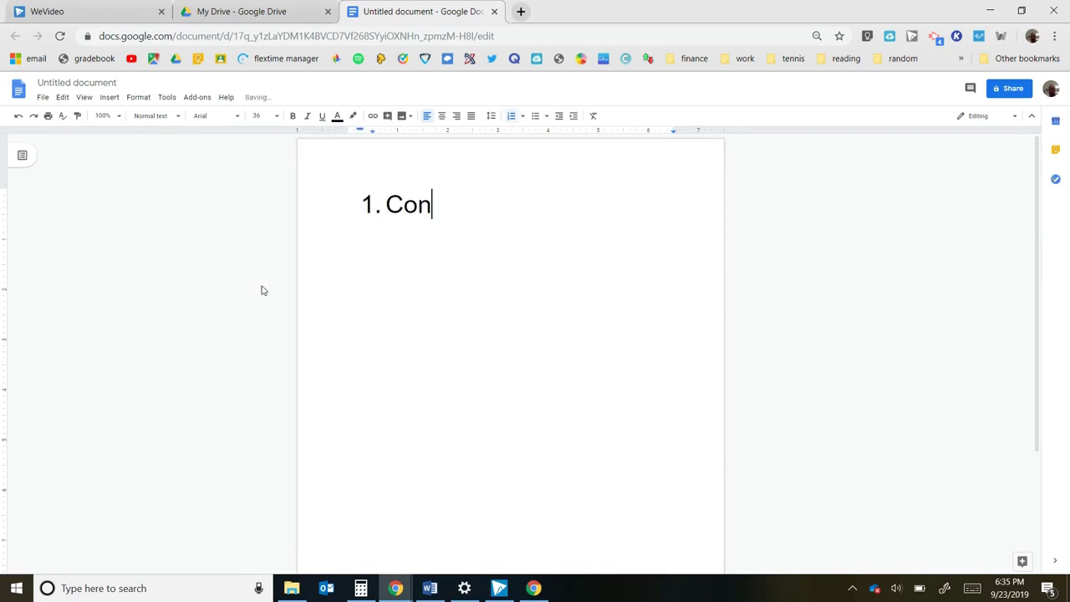
{"action": "type", "text": "trub"}
{"action": "key", "text": "BackSpace"}
{"action": "key", "text": "BackSpace"}
{"action": "type", "text": "ibutions you make"}
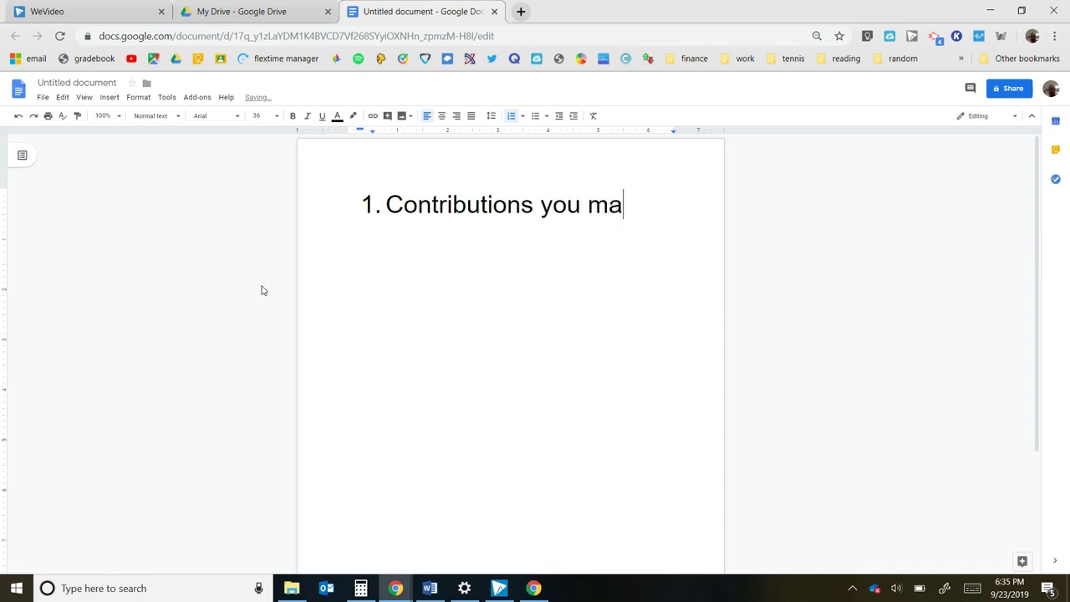
Add "Dividends that come in" as the second item of the numbered list
{"action": "key", "text": "Return"}
{"action": "type", "text": "Dividend"}
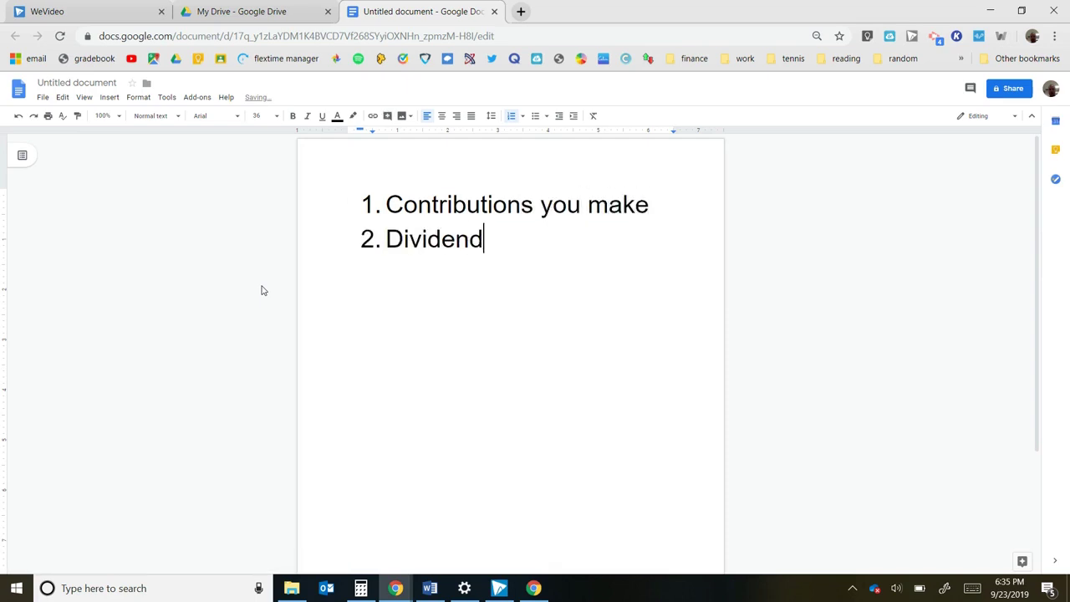
{"action": "type", "text": "s that come in"}
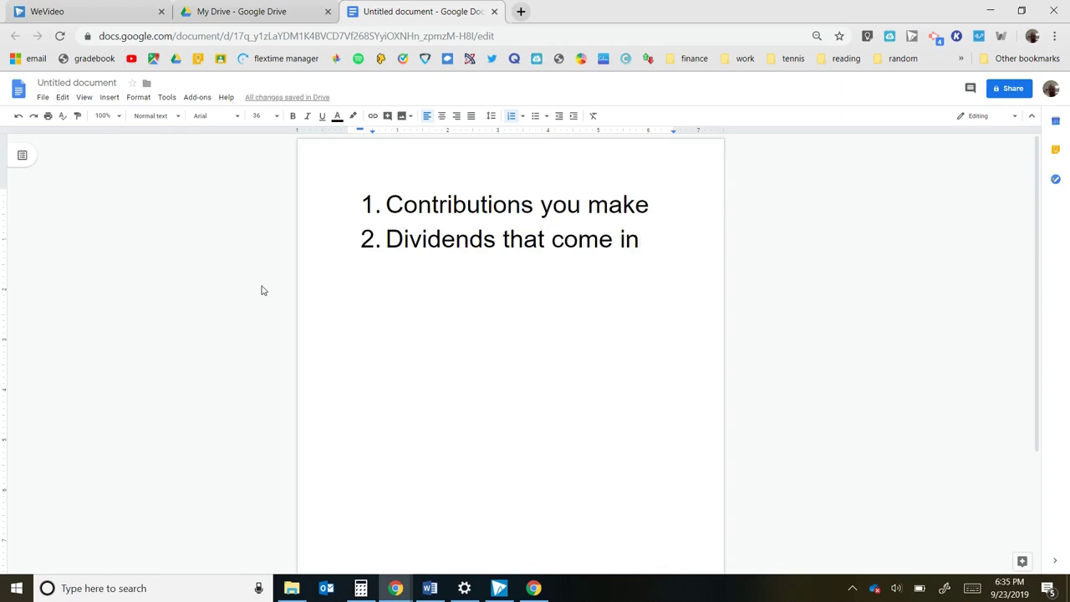
End the numbered list, leave a blank line and write "Income - expenses = net worth" as plain text below it
{"action": "key", "text": "Return"}
{"action": "key", "text": "Return"}
{"action": "key", "text": "Return"}
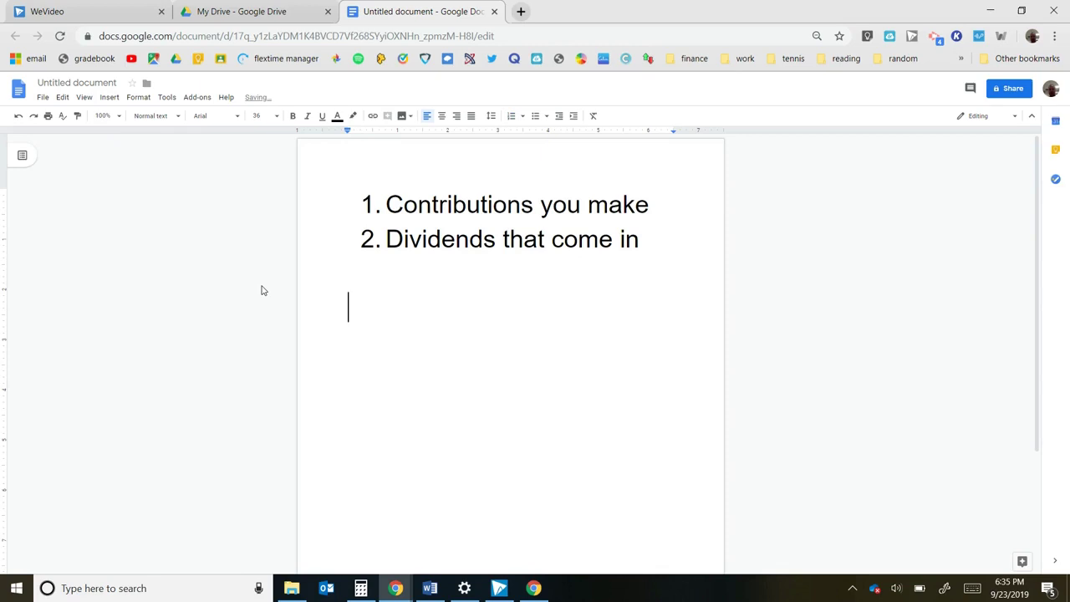
{"action": "type", "text": "Income +"}
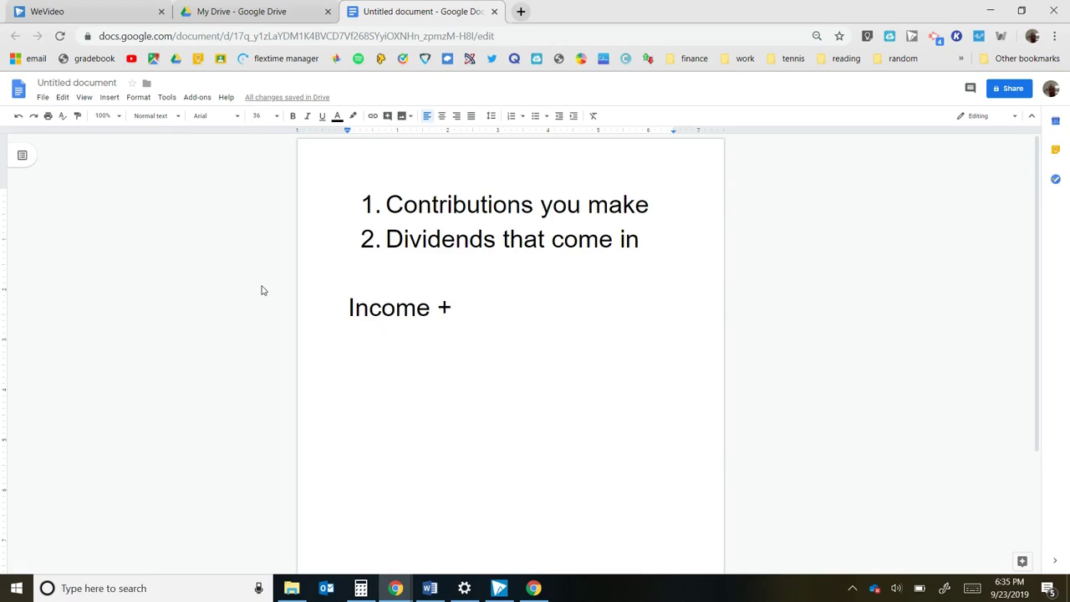
{"action": "key", "text": "BackSpace"}
{"action": "type", "text": "- expenses"}
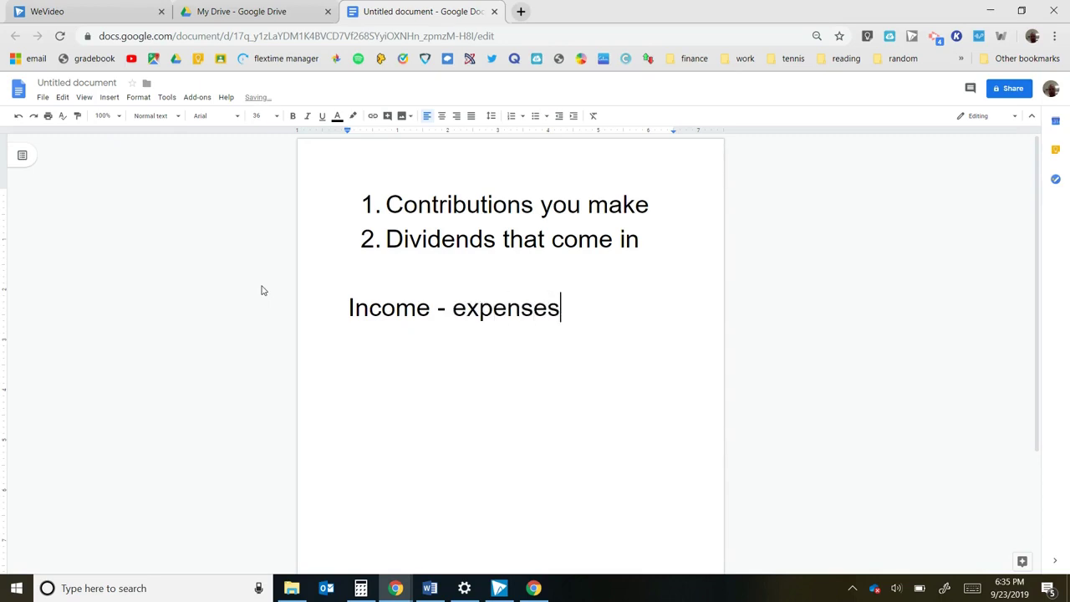
{"action": "type", "text": " = "}
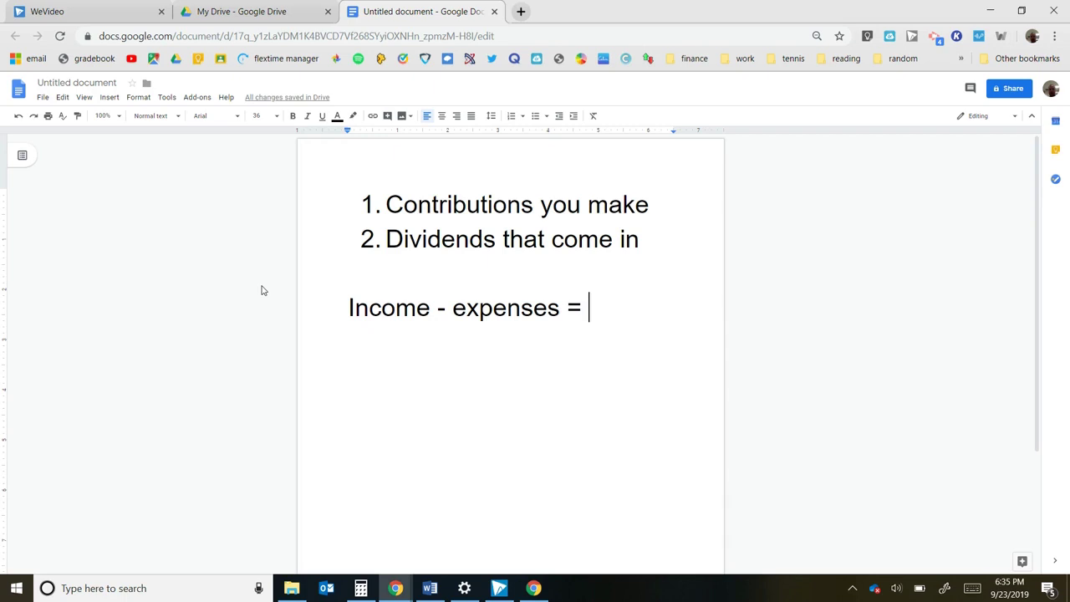
{"action": "type", "text": "net worth"}
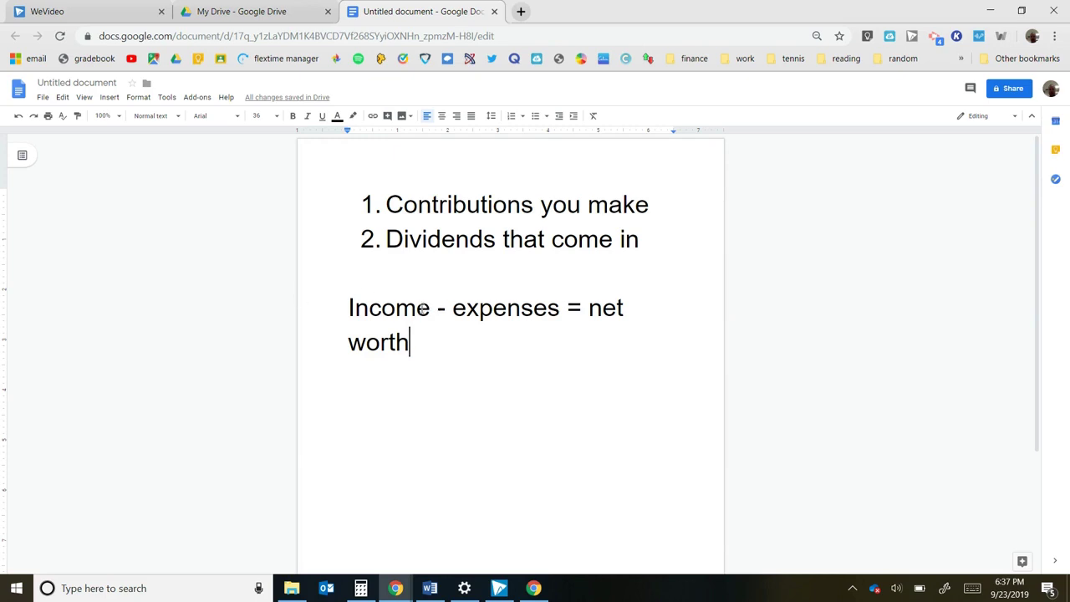
{"action": "double_click", "coordinate": [337, 303]}
{"action": "left_click", "coordinate": [412, 353]}
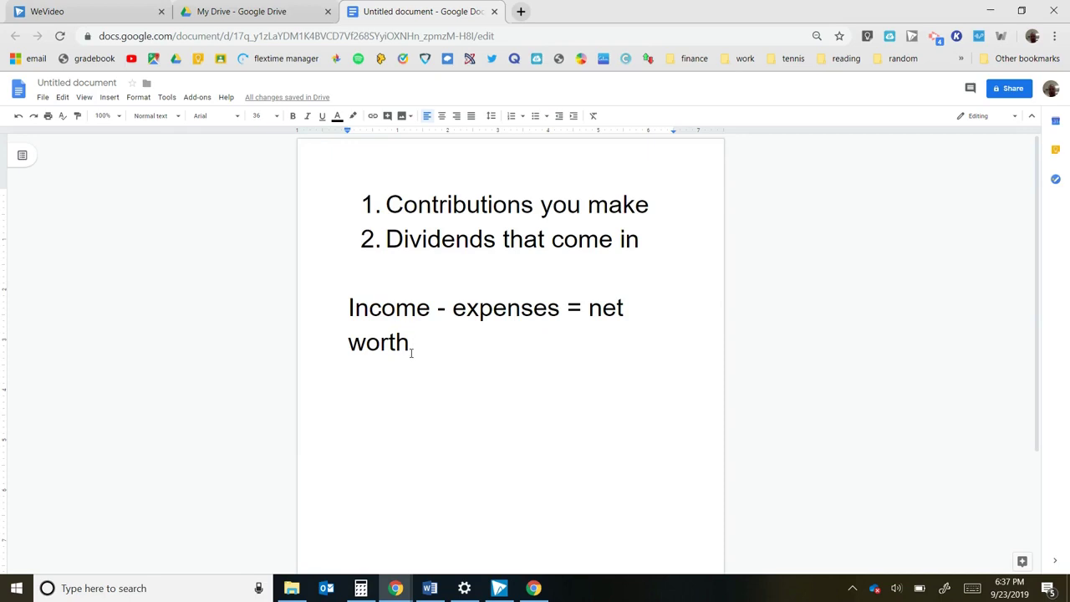